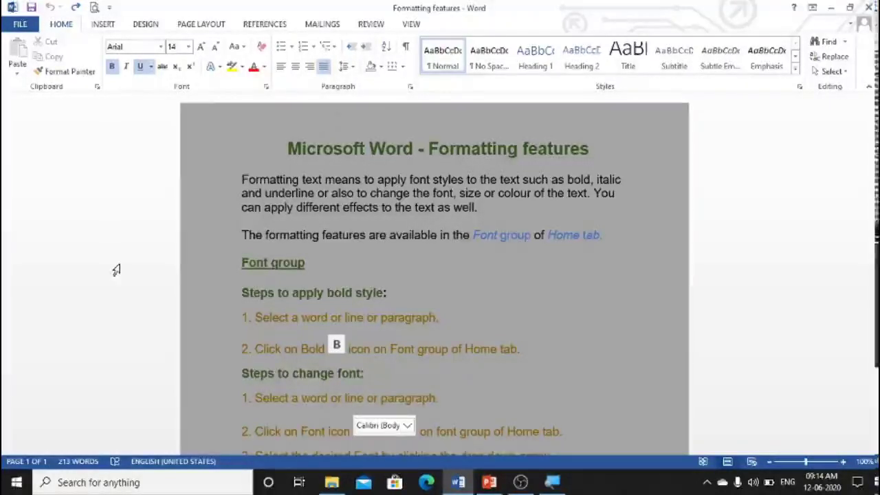
type(".")
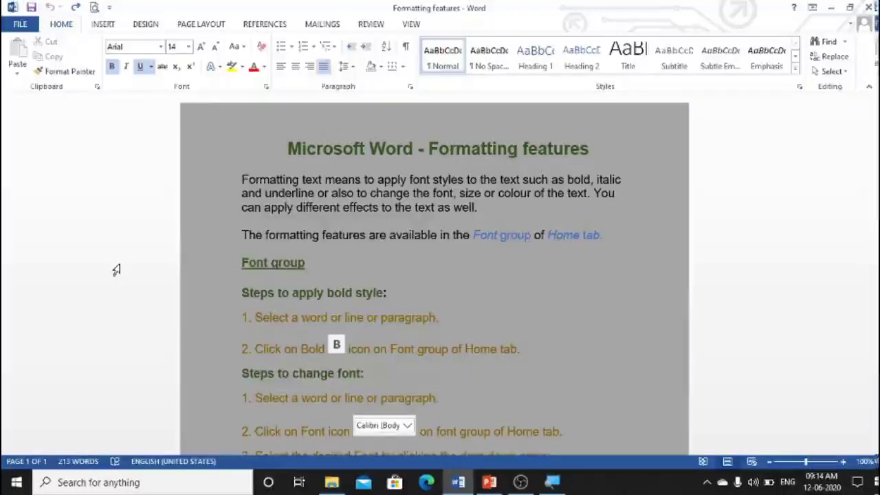
key("BackSpace")
key("BackSpace")
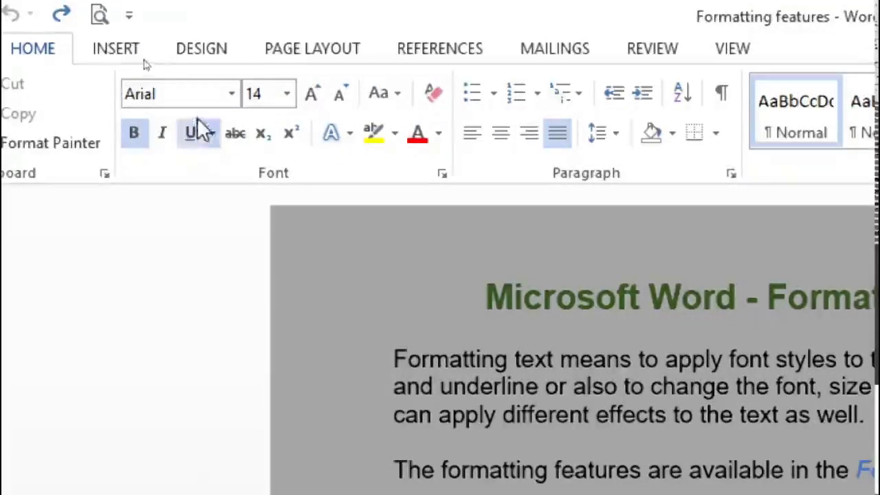
left_click(233, 97)
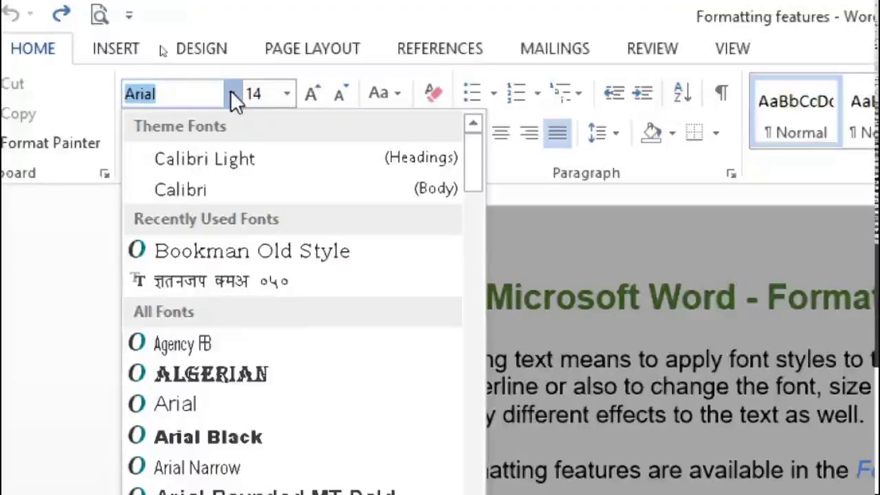
left_click(291, 96)
left_click(290, 97)
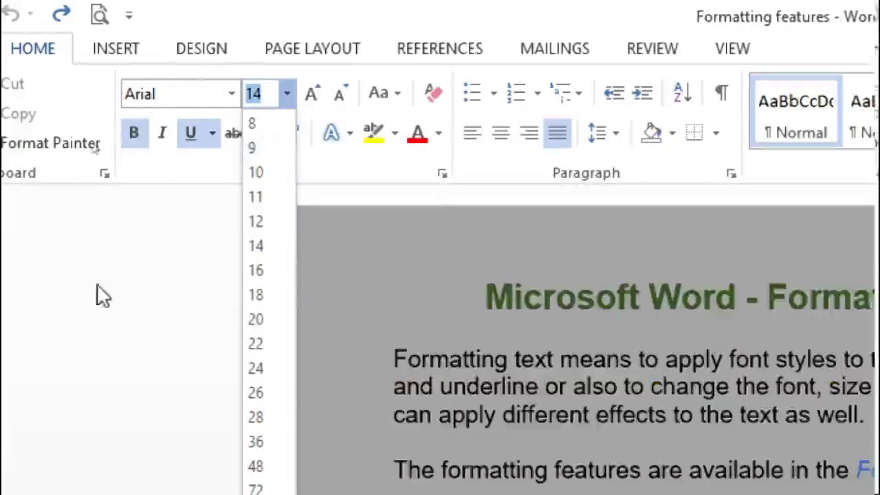
left_click(199, 194)
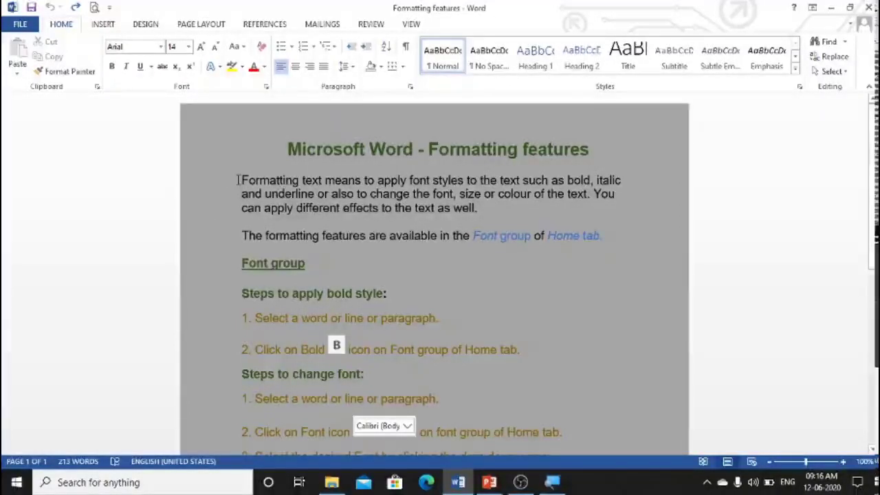
Step: Make the introductory paragraph beginning "Formatting text means" bold and underlined
left_click_drag(239, 180, 480, 216)
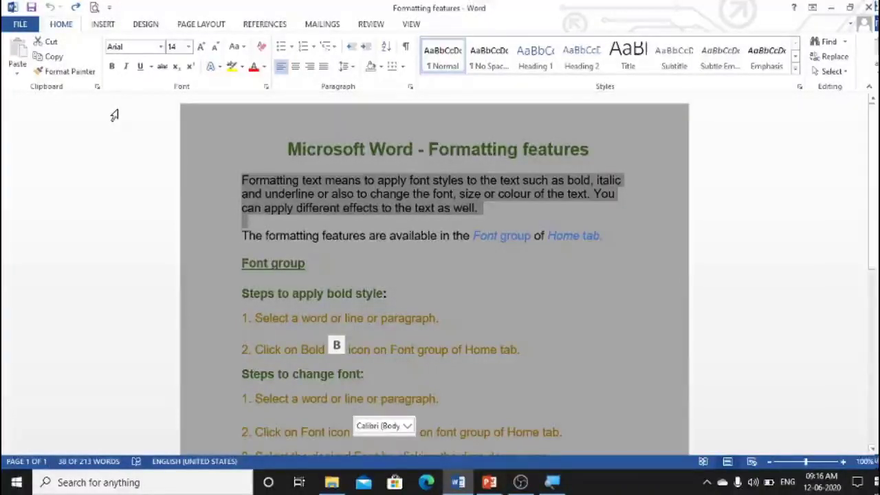
left_click(112, 66)
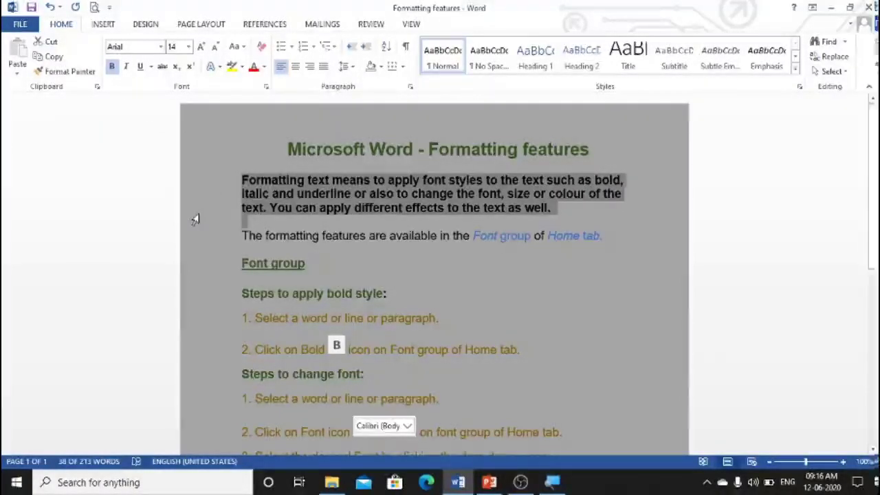
left_click(140, 67)
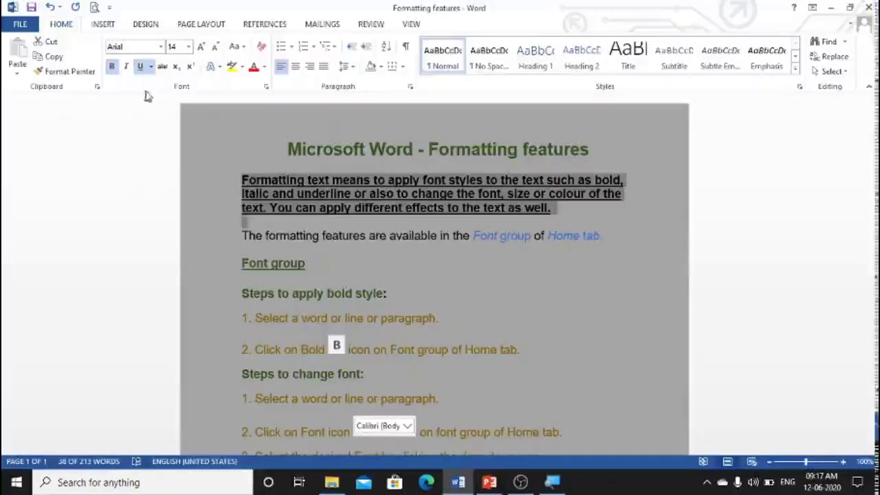
Step: Remove the bold and underline from the second line of the introductory paragraph
left_click(215, 194)
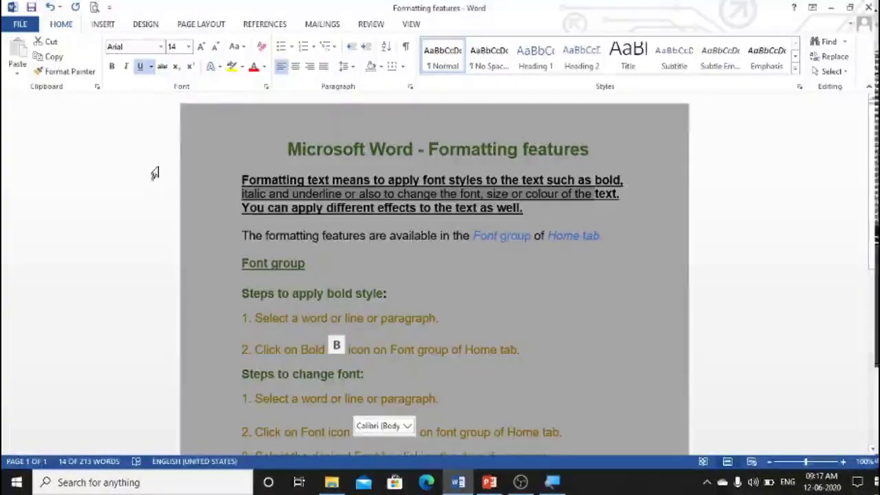
left_click(141, 68)
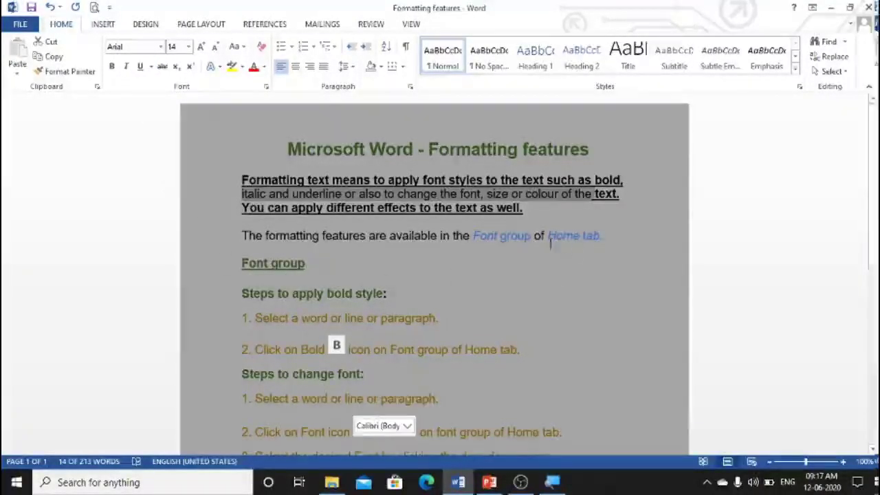
left_click(523, 246)
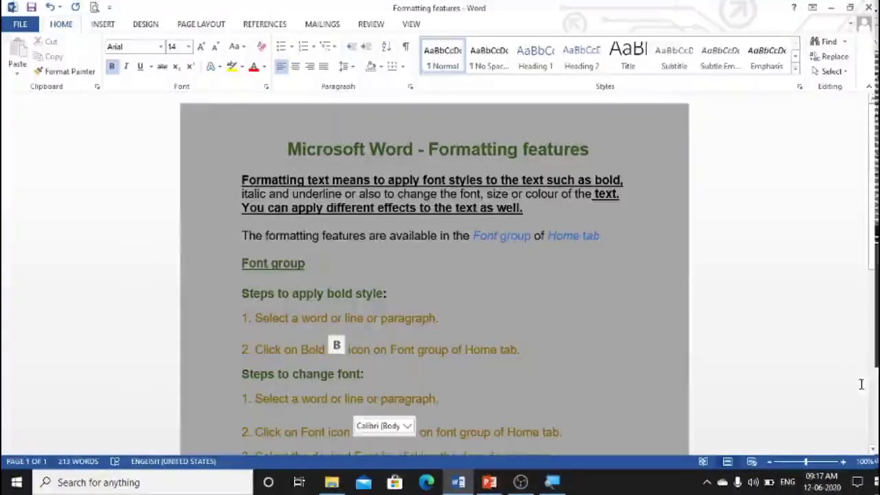
Step: Apply the All caps and Strikethrough font effects to the paragraph under the "Text effects" heading
scroll(330, 399, "down", 8)
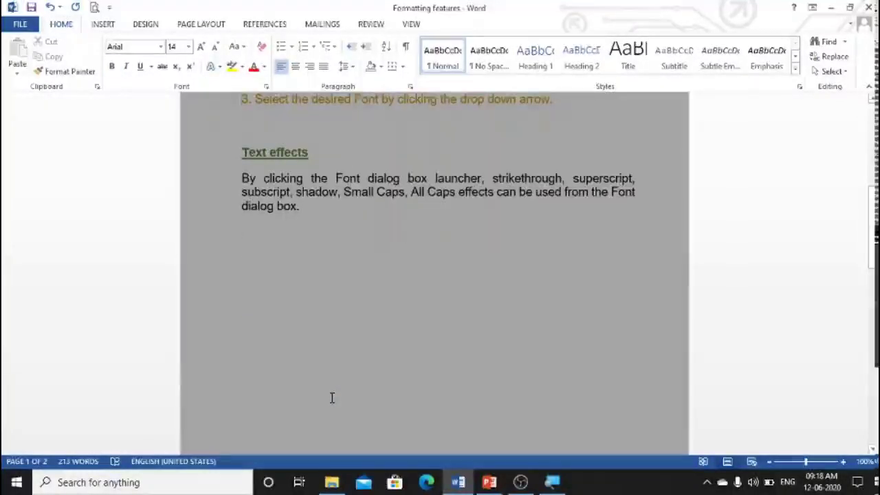
left_click(305, 408)
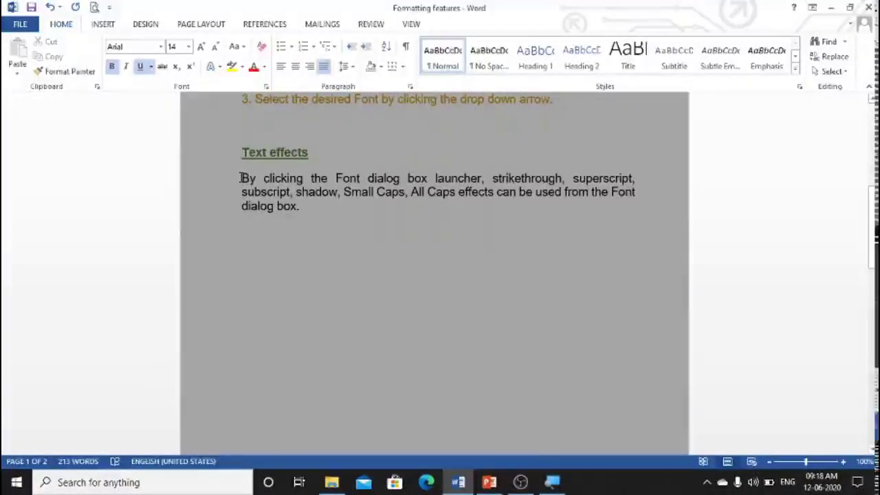
left_click_drag(326, 230, 326, 230)
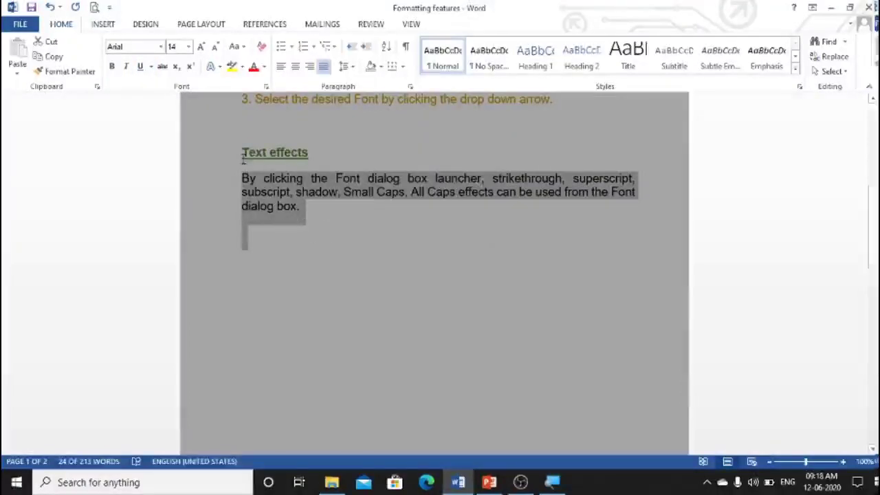
left_click(266, 88)
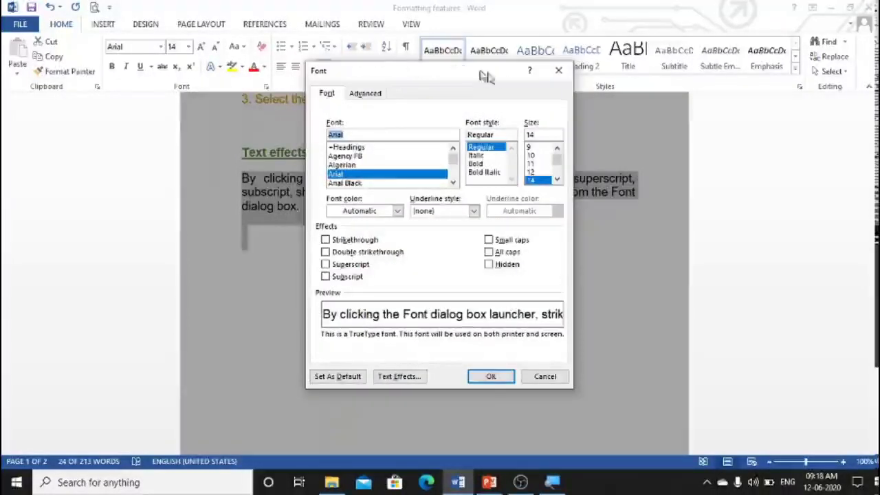
left_click(327, 242)
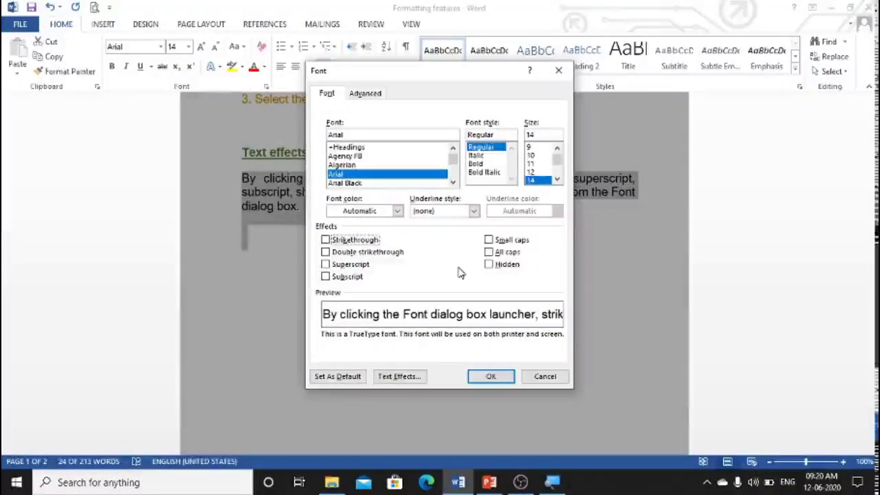
left_click(488, 252)
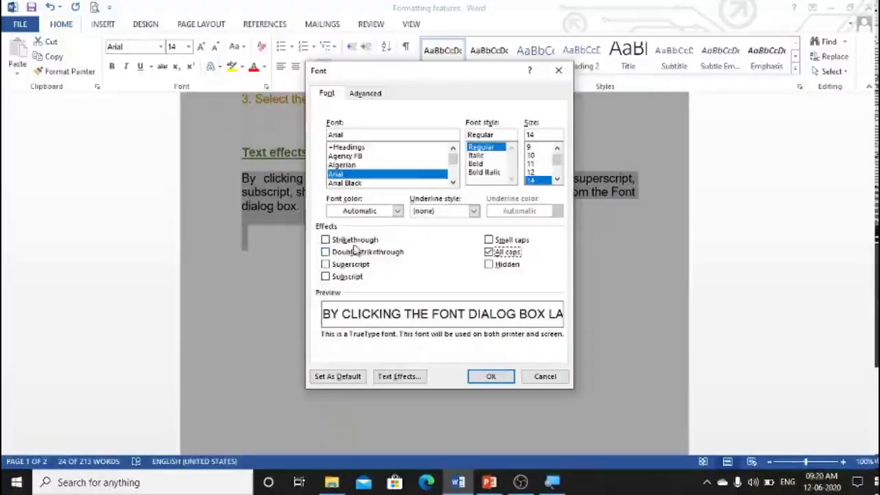
left_click(326, 240)
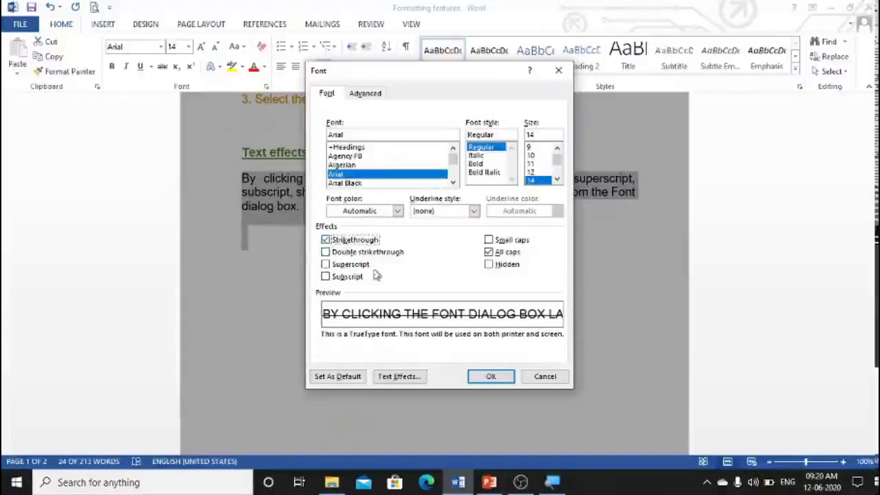
left_click(492, 376)
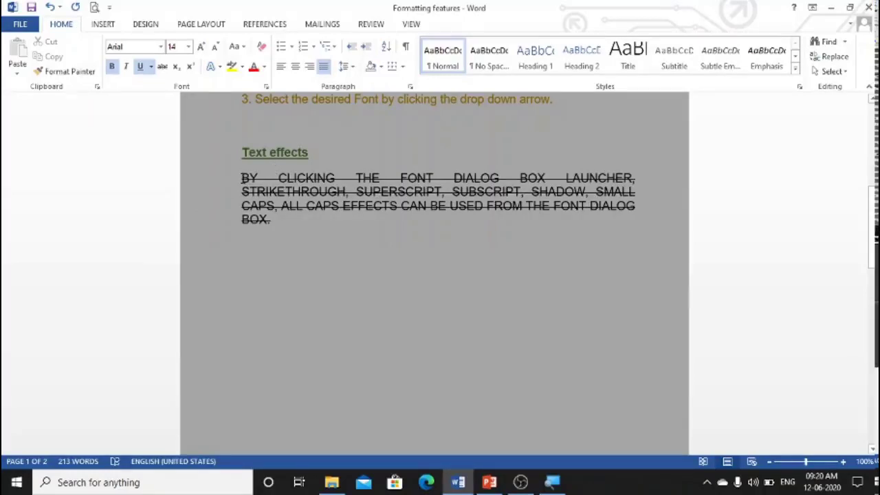
Step: Clear all formatting from the paragraph under the "Text effects" heading
left_click_drag(241, 178, 318, 232)
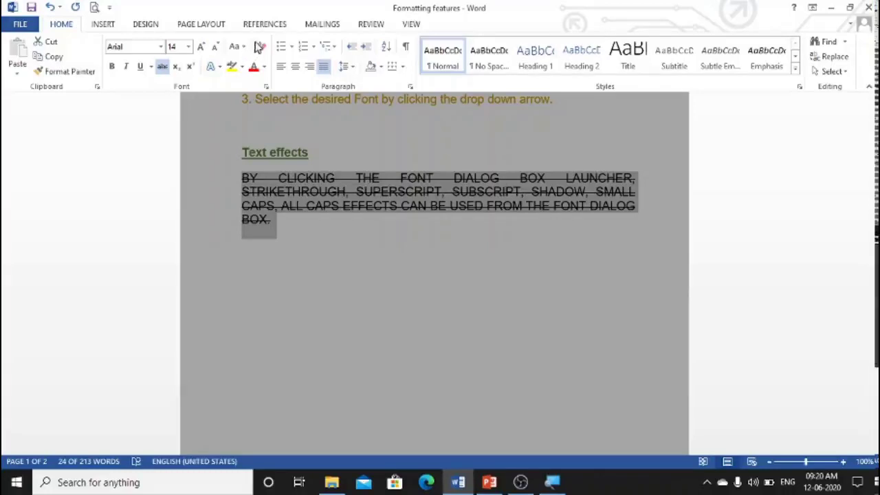
left_click(261, 49)
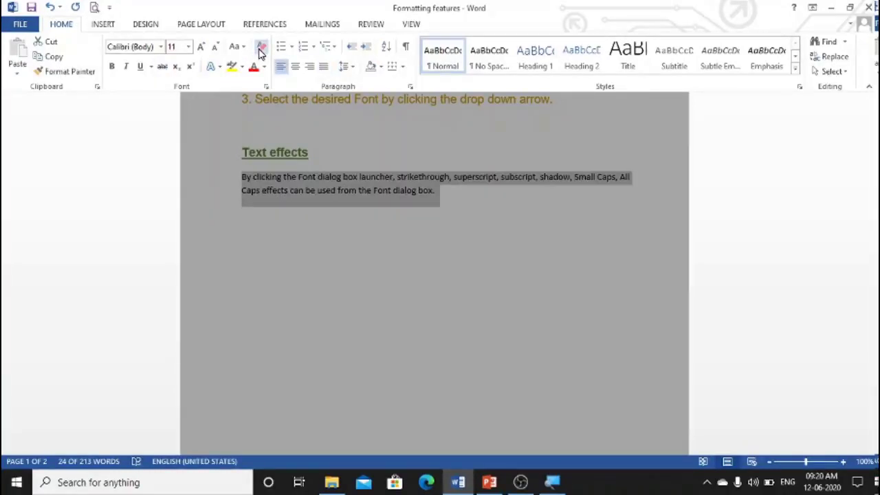
left_click(297, 234)
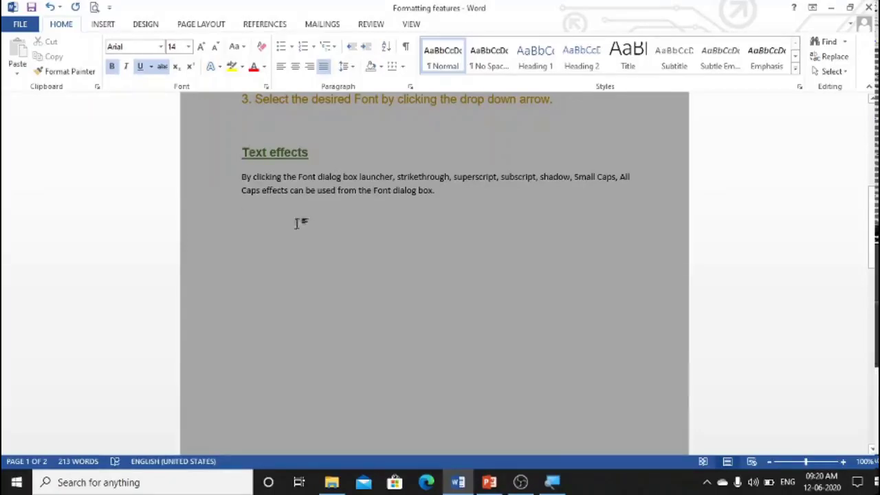
left_click(307, 195)
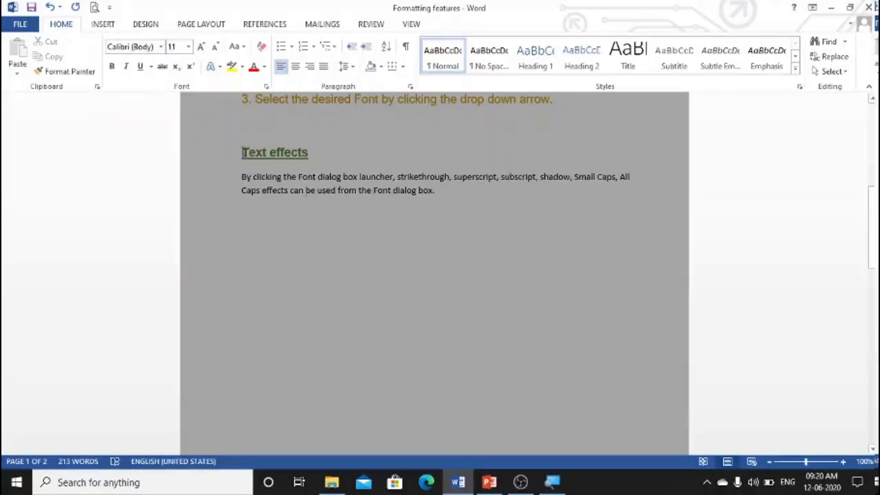
Step: Change the font of the paragraph under the "Text effects" heading to Monotype Corsiva
left_click_drag(237, 177, 452, 280)
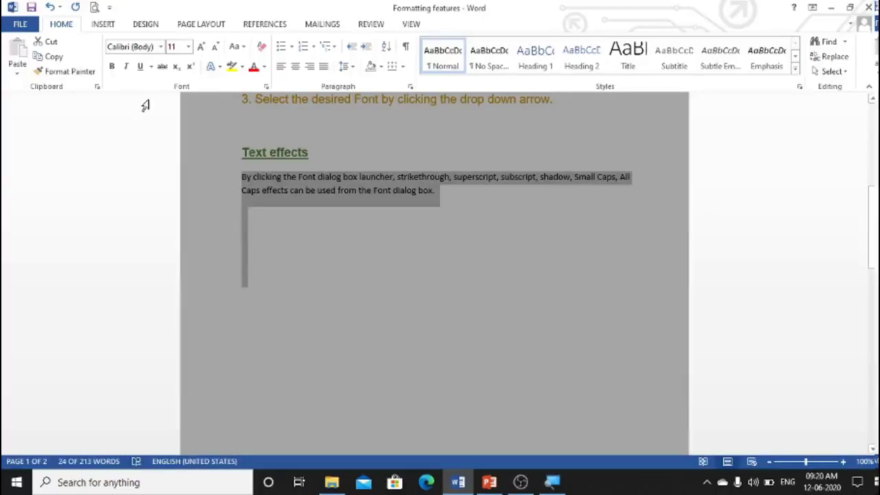
left_click(160, 48)
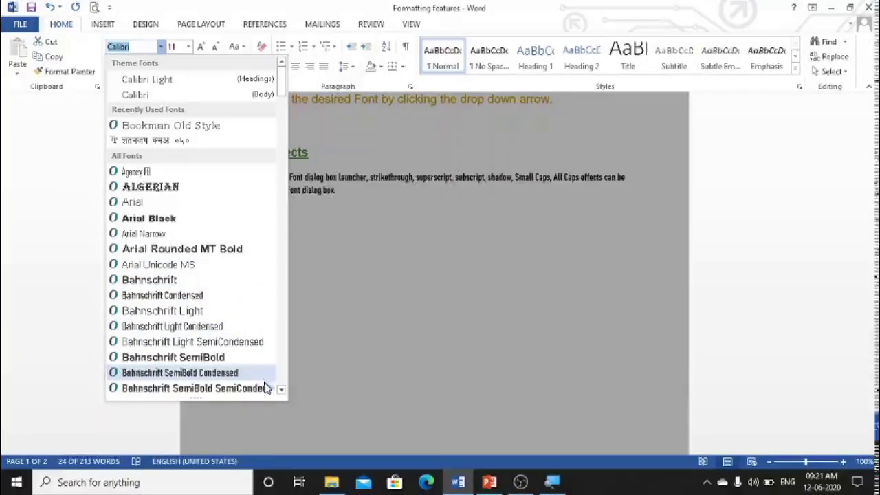
scroll(279, 389, "down", 3)
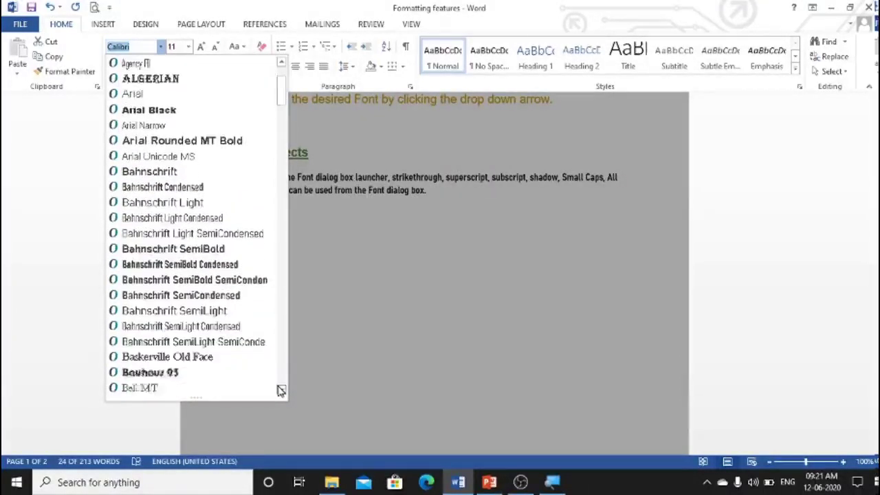
scroll(280, 390, "down", 6)
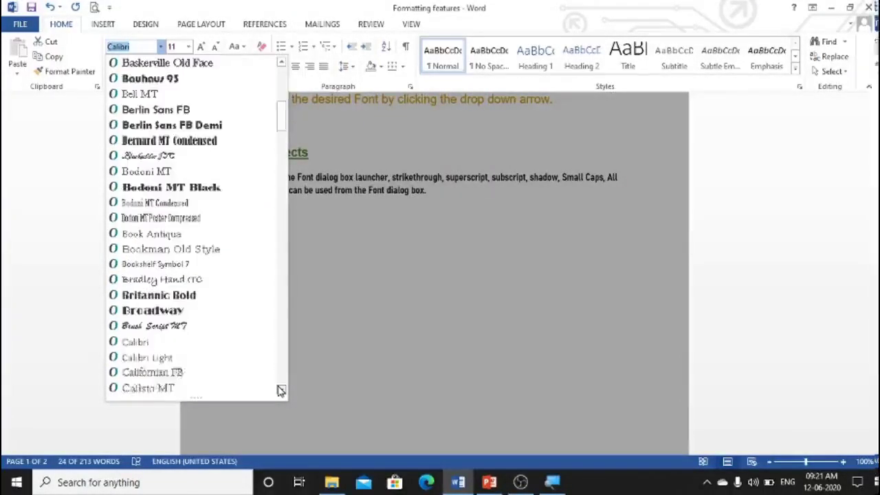
scroll(280, 390, "down", 5)
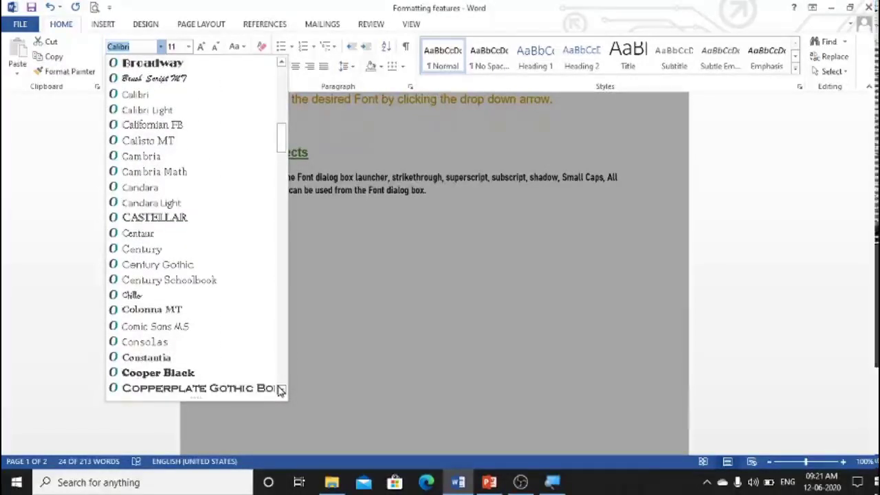
scroll(281, 390, "down", 4)
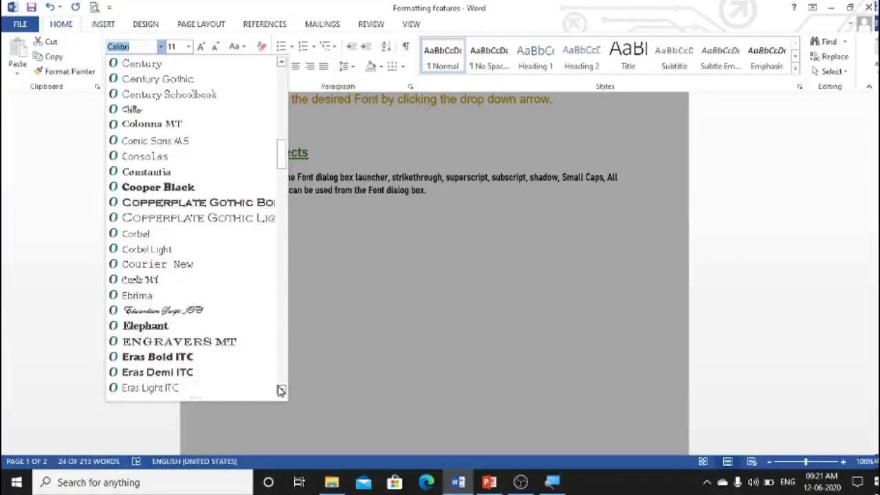
scroll(280, 389, "down", 1)
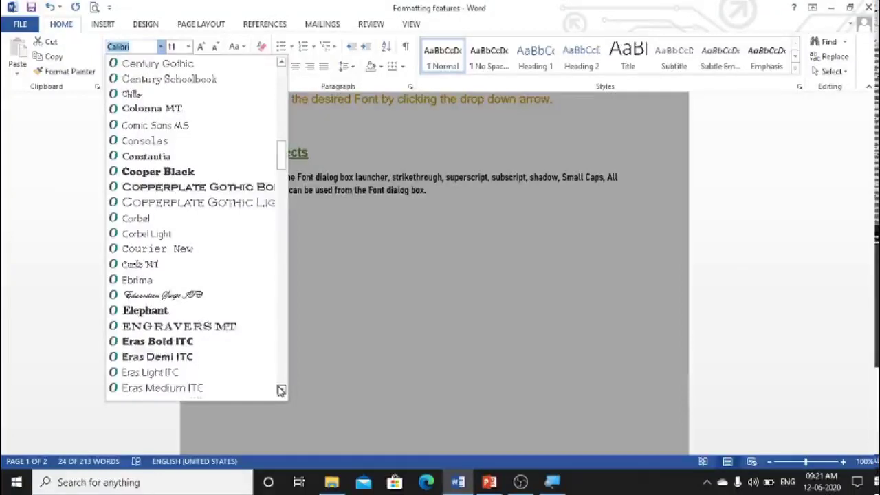
scroll(280, 390, "down", 7)
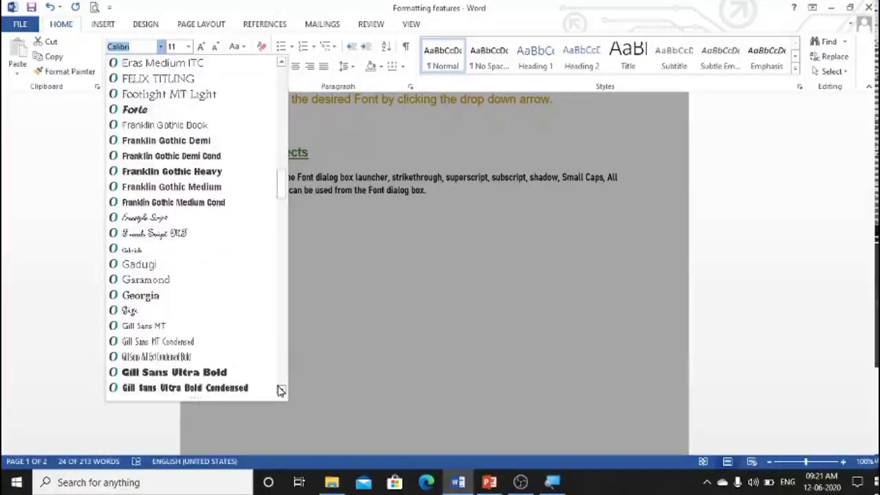
scroll(281, 390, "down", 5)
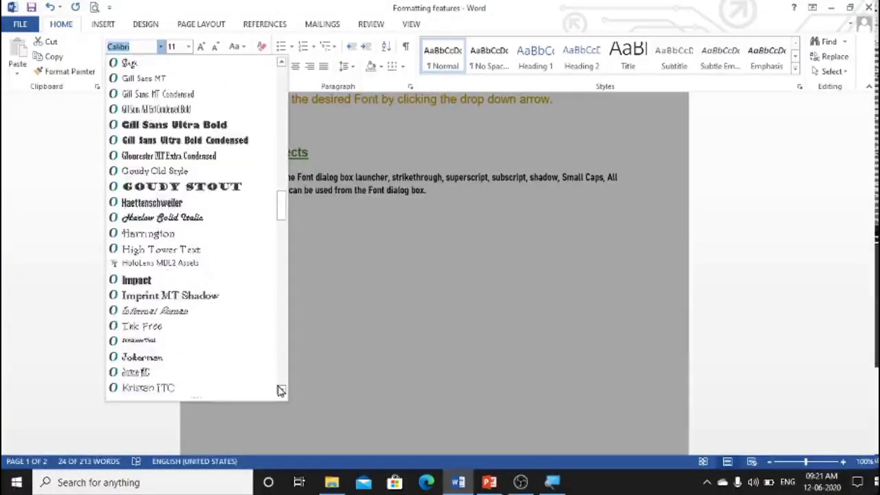
scroll(280, 390, "down", 10)
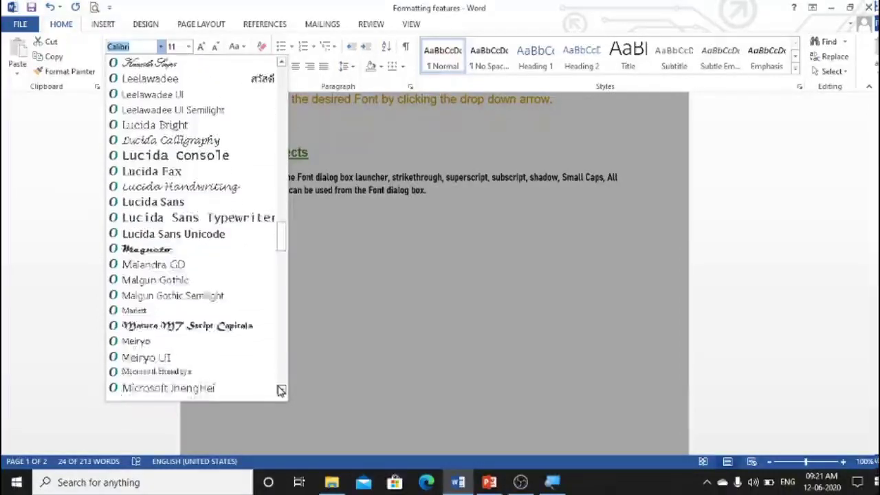
scroll(281, 390, "down", 1)
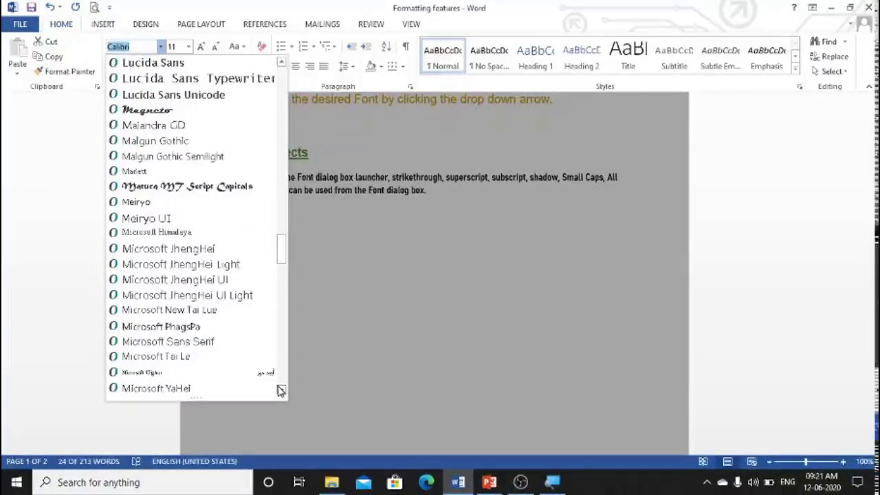
scroll(280, 390, "down", 2)
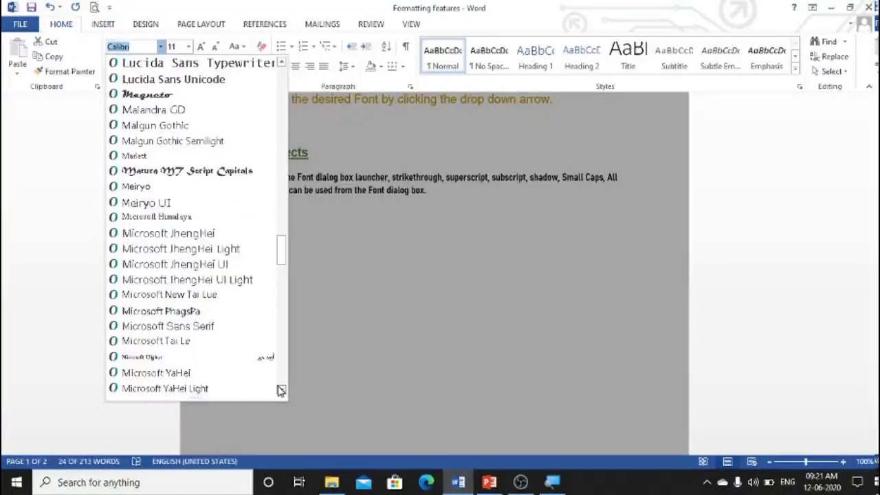
scroll(280, 390, "down", 3)
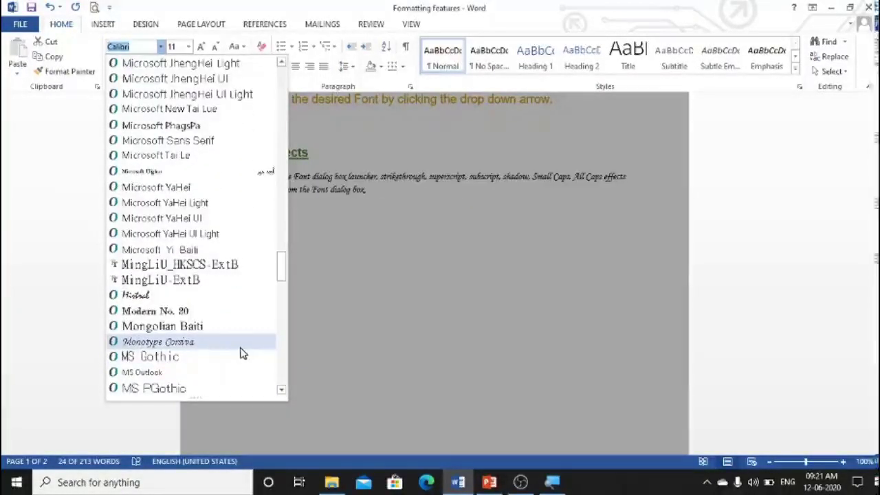
left_click(158, 342)
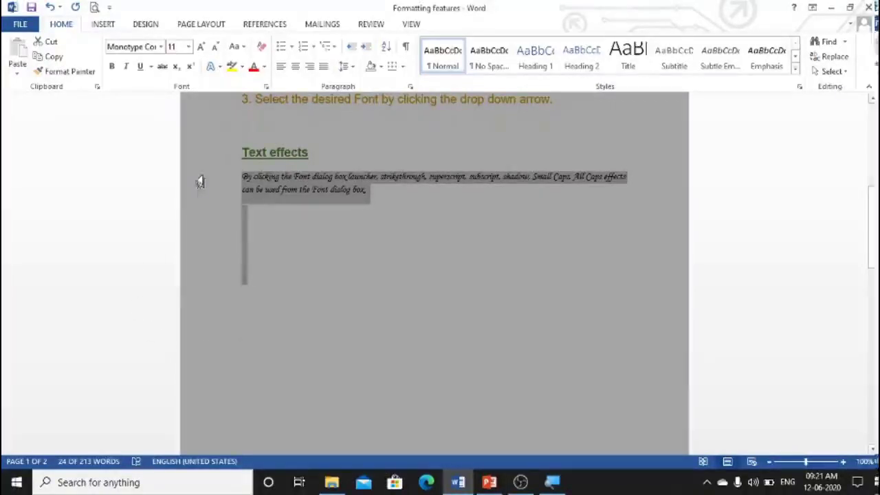
Step: Set the paragraph under the "Text effects" heading to font size 16 and make it bold
left_click(189, 48)
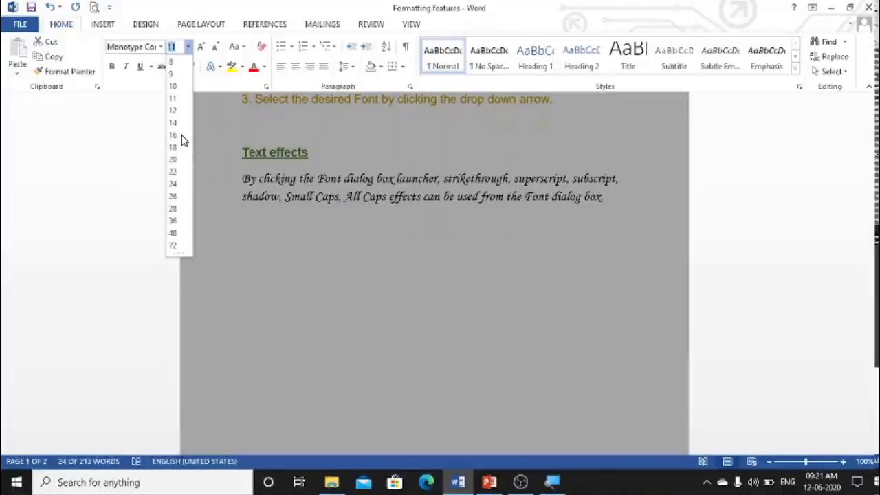
left_click(180, 138)
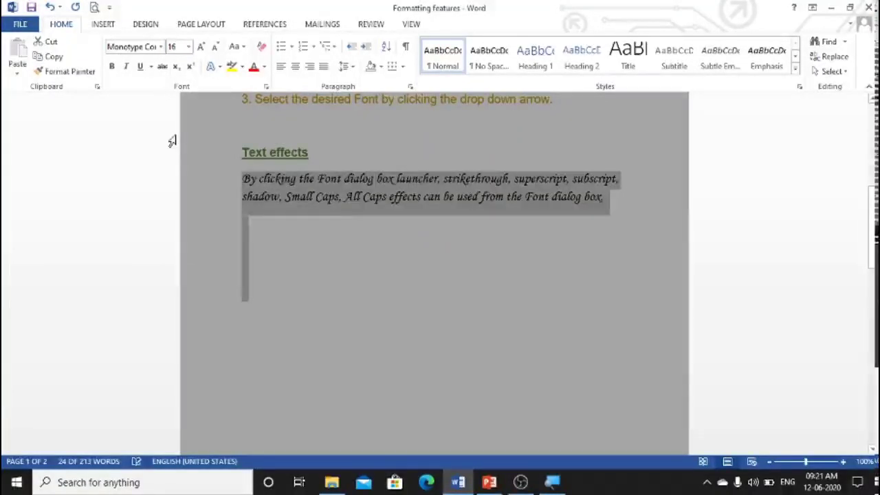
left_click(112, 67)
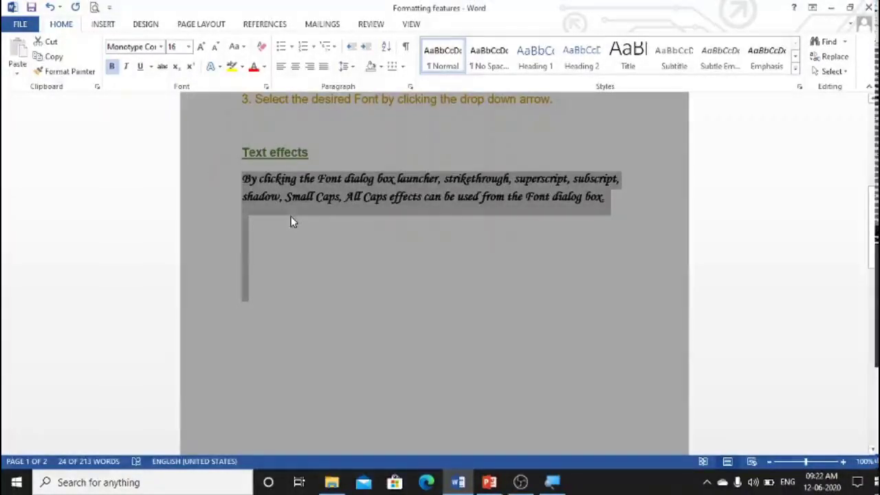
Step: Colour the selected "Text effects" paragraph blue, choosing a medium blue from the standard hexagon of additional font colours
left_click(264, 67)
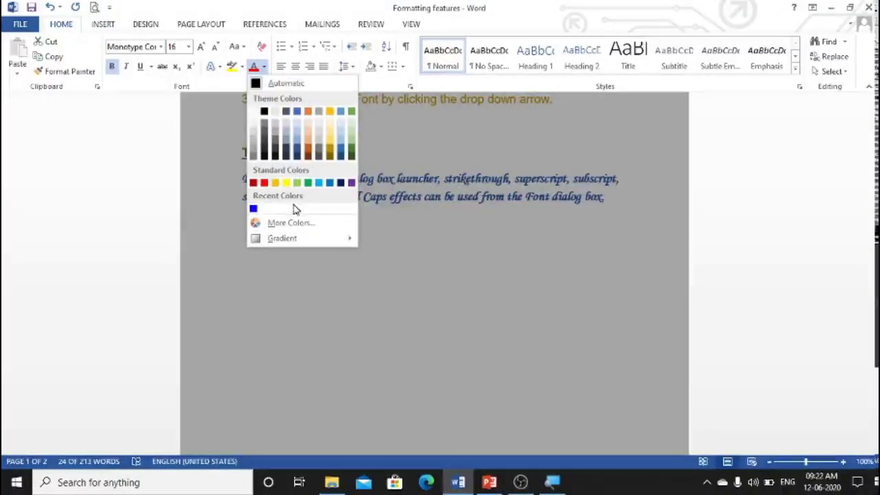
left_click(286, 224)
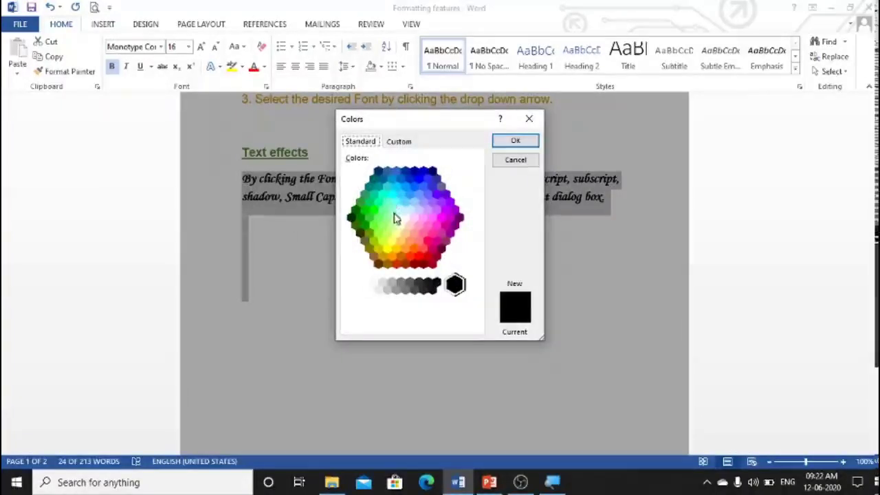
left_click(403, 142)
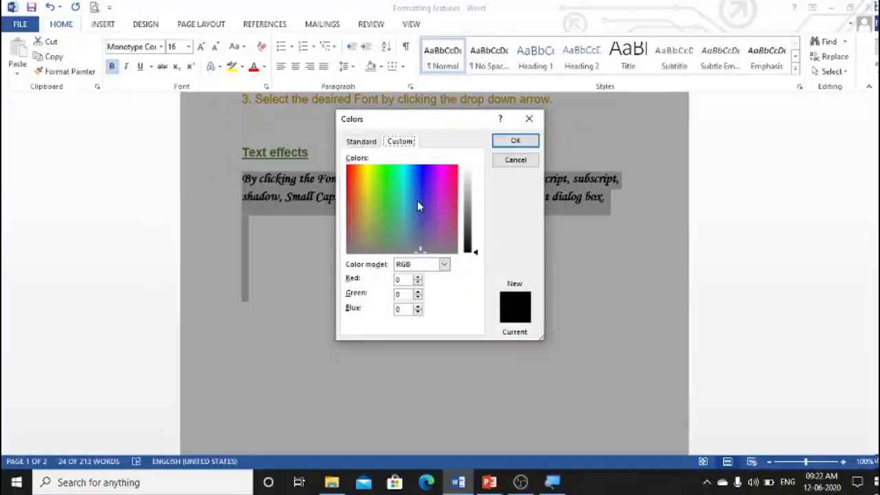
left_click(364, 142)
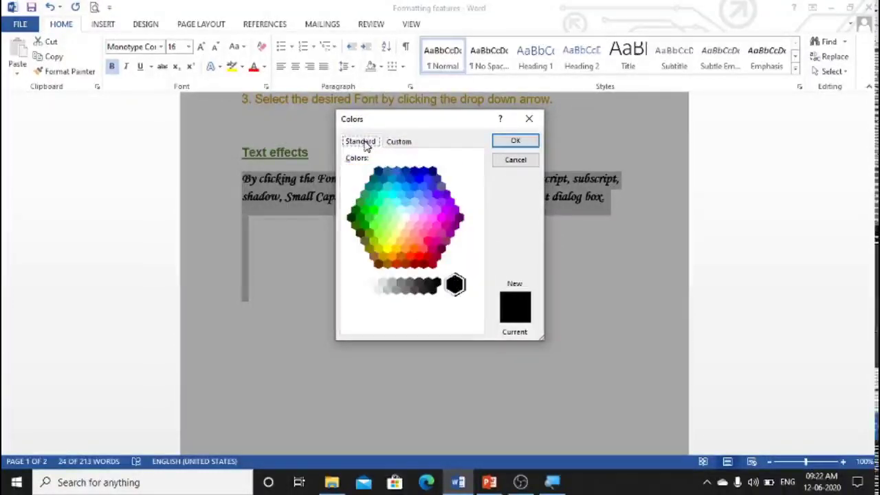
left_click(410, 180)
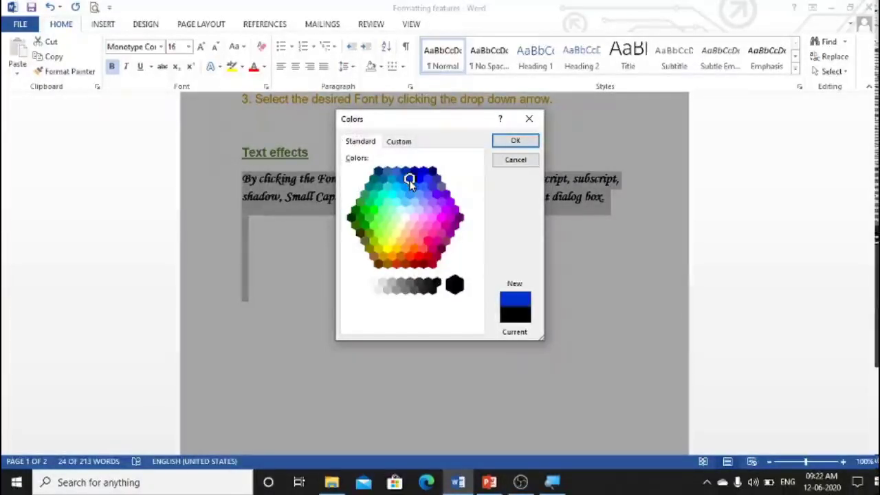
left_click(526, 141)
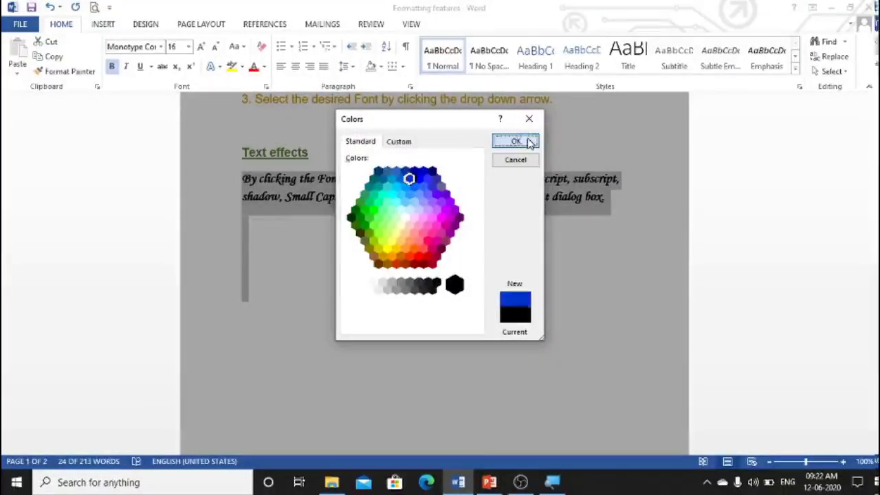
Step: Write "H2O" on the empty line below the blue "Text effects" paragraph
left_click(458, 263)
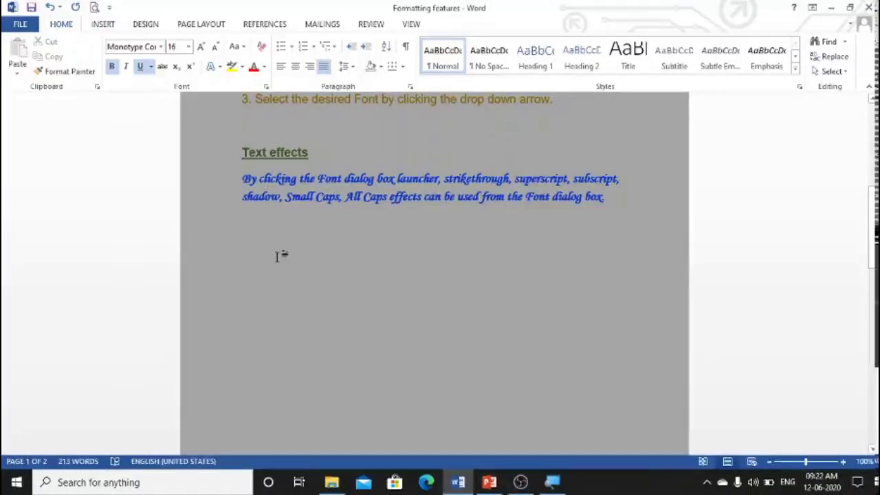
type("H")
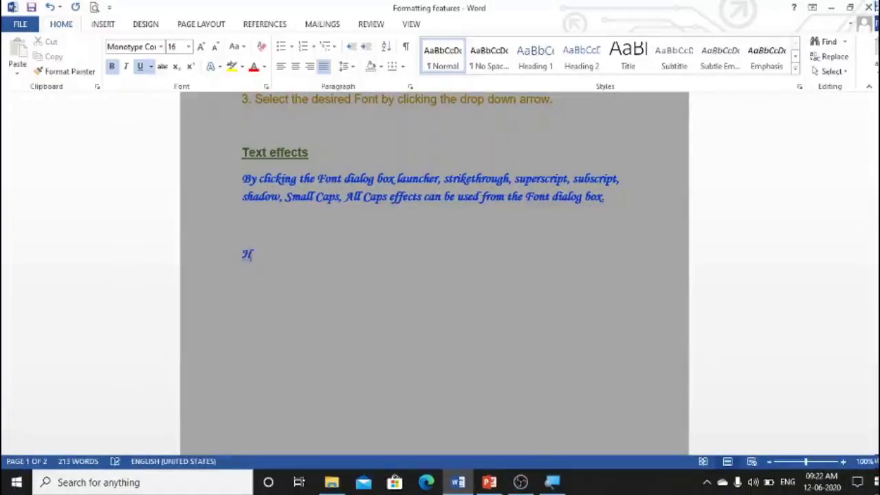
type("2O")
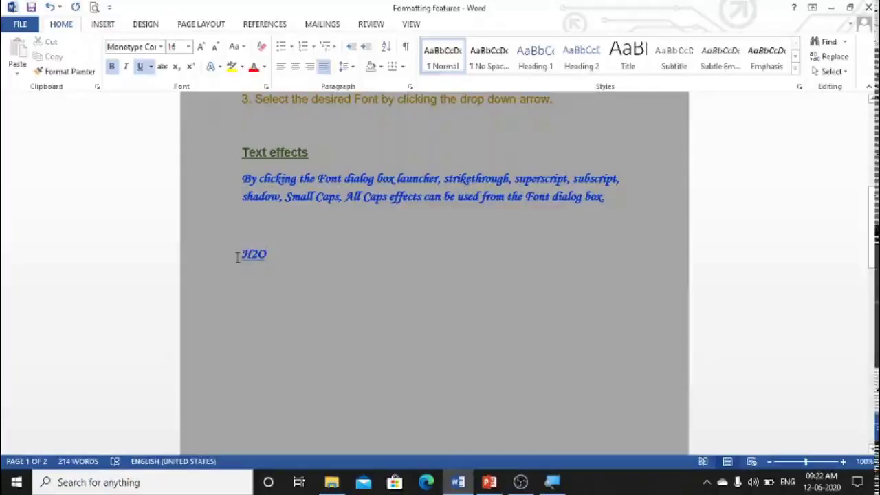
Step: Clear all formatting from the text "H2O" and set its font size to 20
left_click_drag(237, 256, 316, 252)
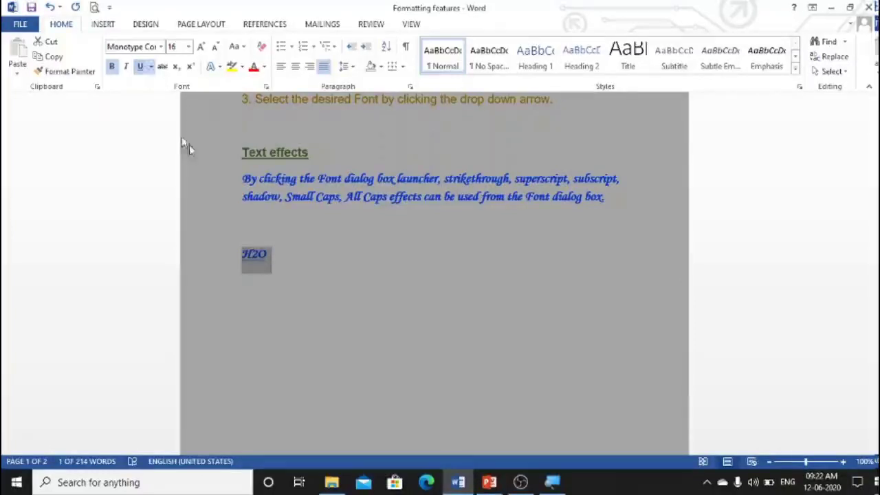
left_click(261, 47)
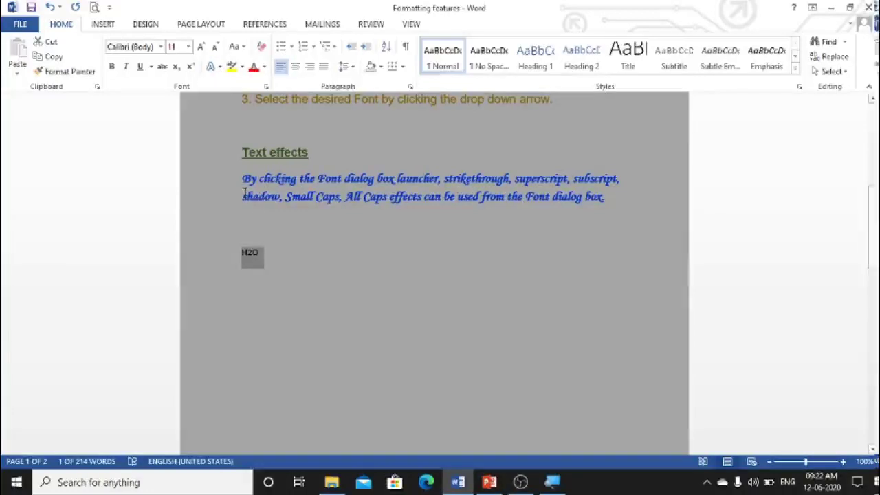
left_click(188, 46)
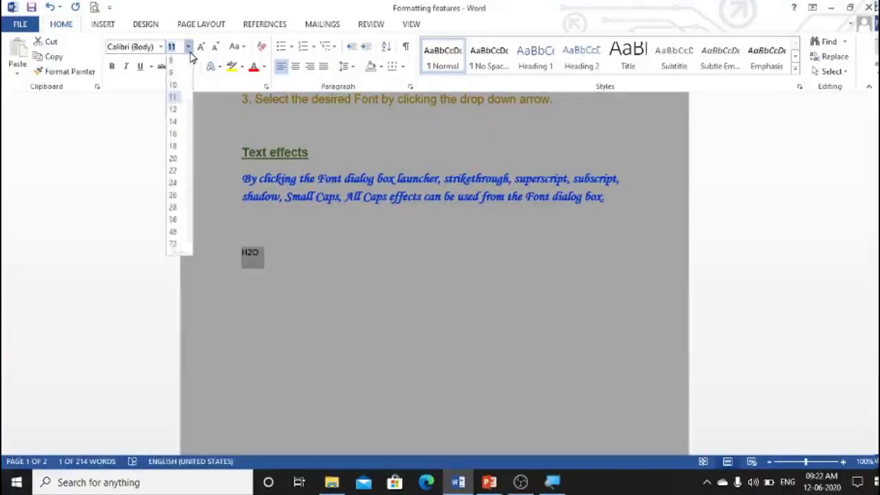
left_click(173, 162)
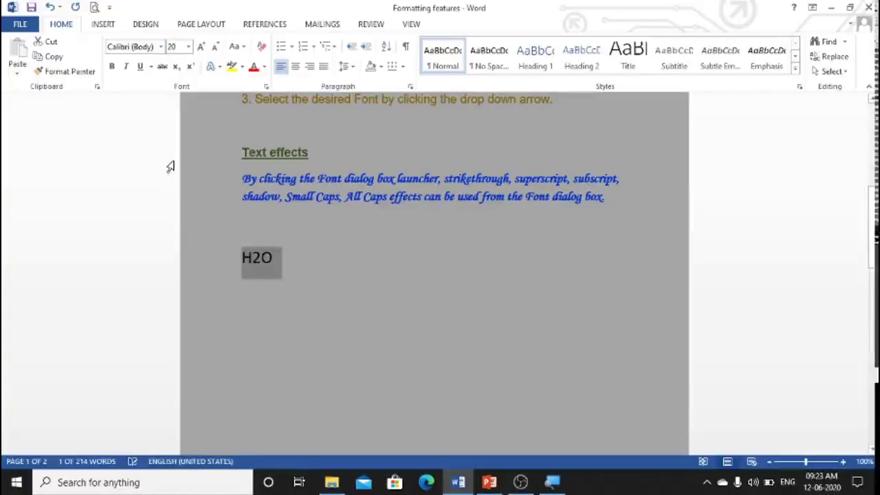
Step: Format the digit 2 in "H2O" as subscript
left_click(378, 262)
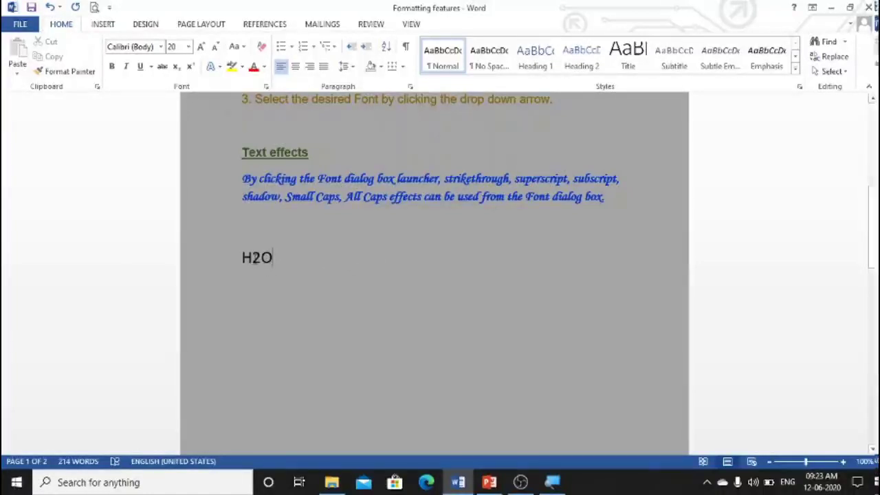
left_click_drag(252, 256, 262, 265)
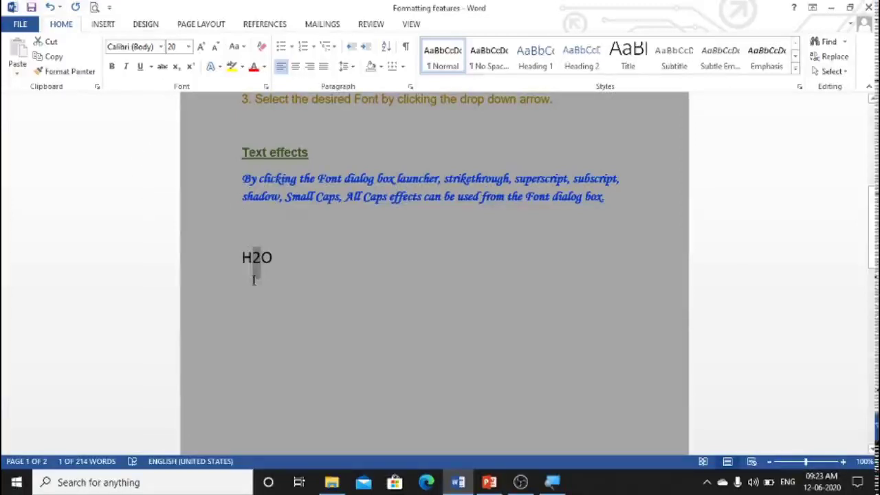
left_click(176, 67)
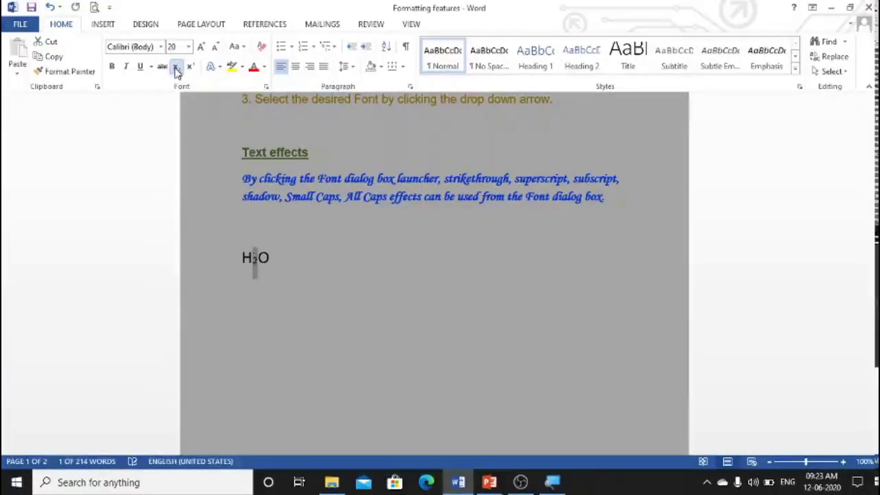
Step: Deselect the formula's digit and view the "Assignment - 2" questions on the second page
left_click(324, 281)
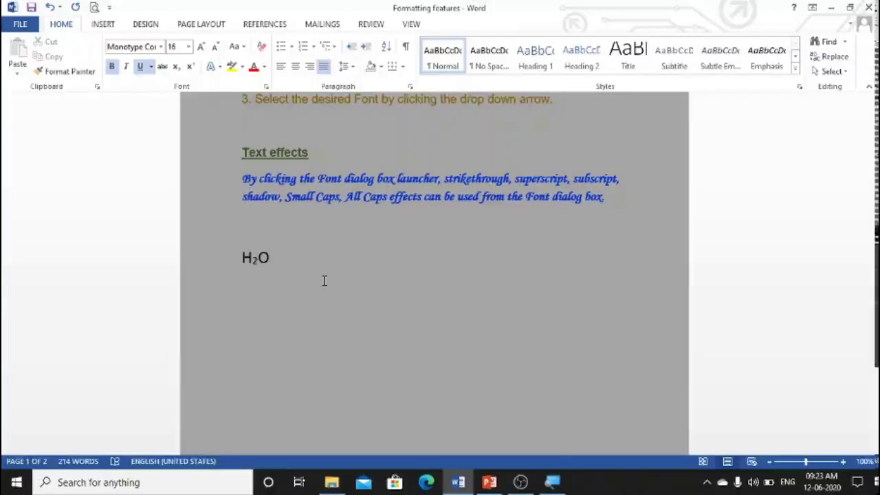
key("Page_Down")
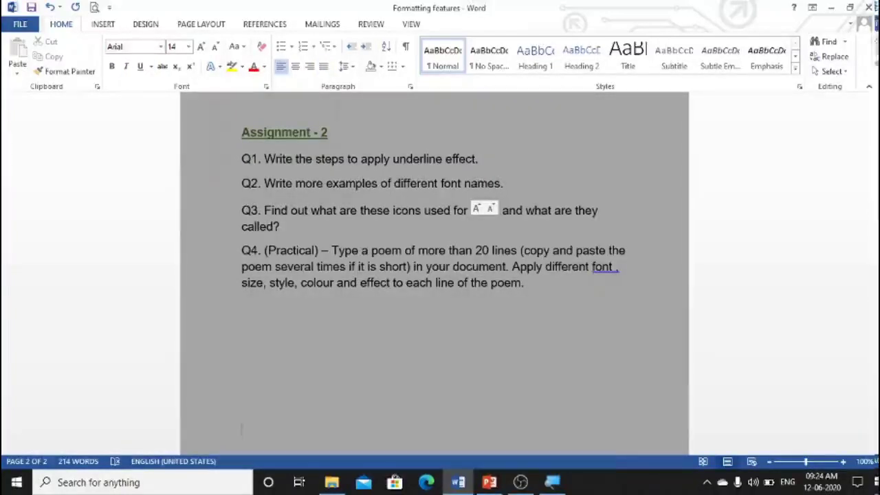